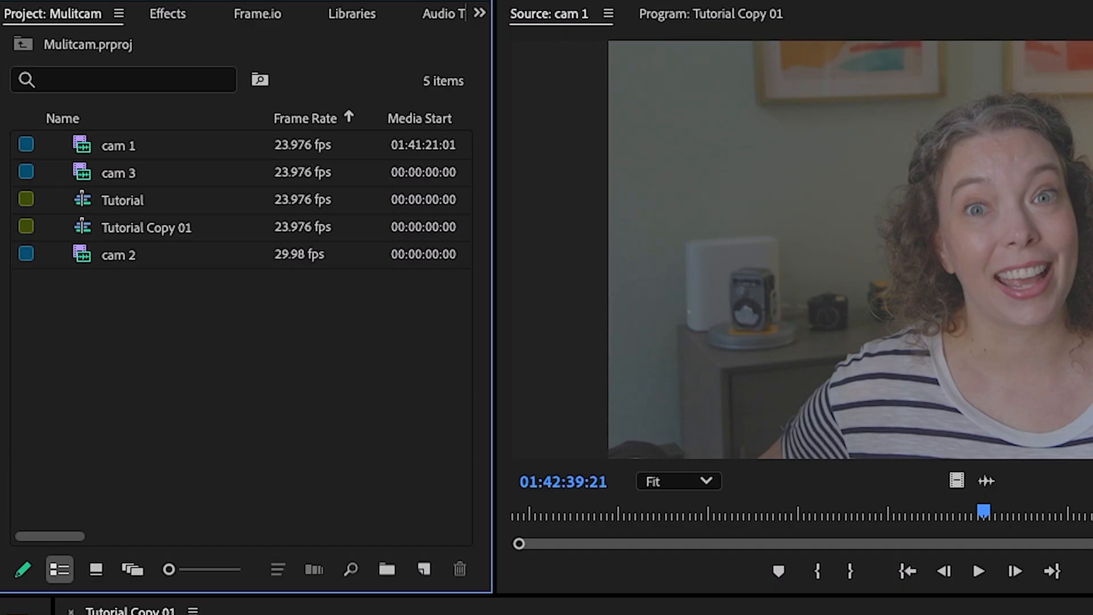
Create a bin named footage and move the cam 1, cam 3 and cam 2 clips into it
{"action": "left_click", "coordinate": [388, 571]}
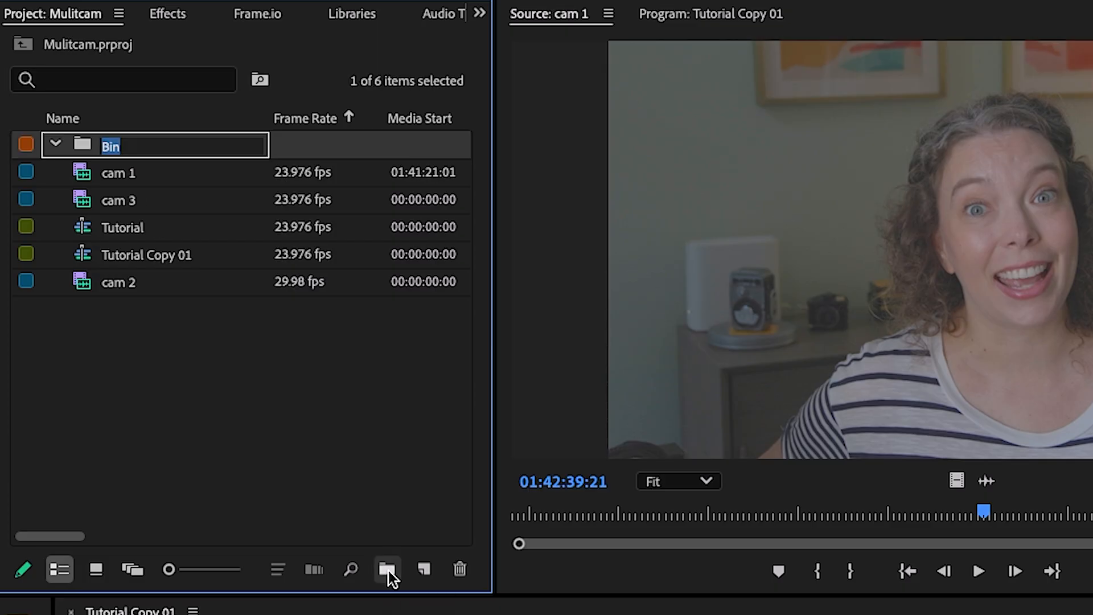
{"action": "type", "text": "footage"}
{"action": "key", "text": "Tab"}
{"action": "left_click_drag", "start_coordinate": [82, 172], "coordinate": [86, 147]}
{"action": "left_click_drag", "start_coordinate": [89, 199], "coordinate": [94, 147]}
{"action": "left_click_drag", "start_coordinate": [82, 285], "coordinate": [121, 143]}
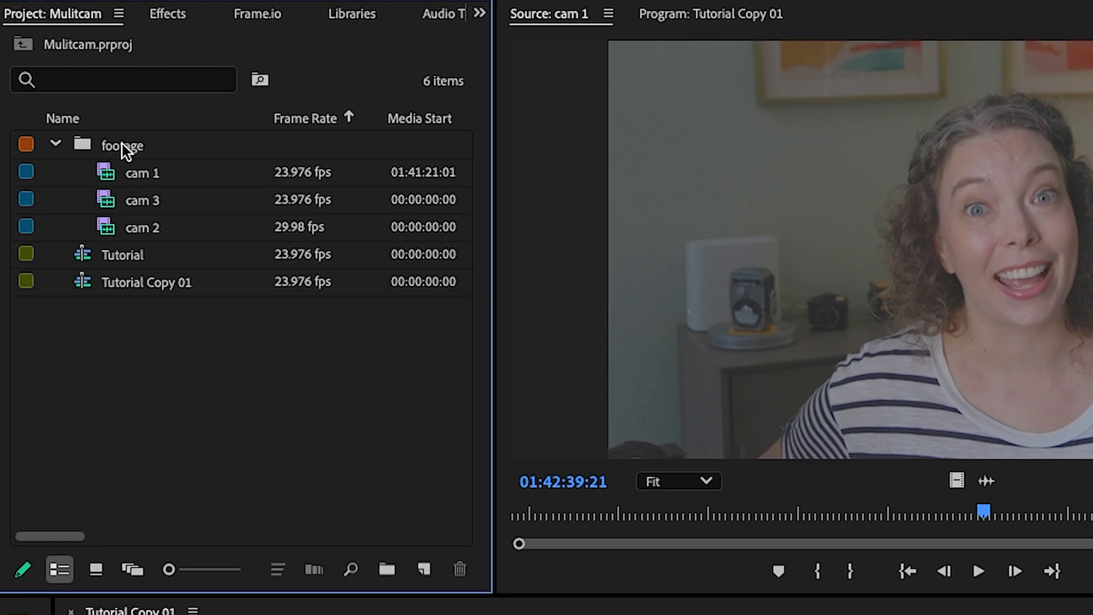
Create a multi-camera source sequence from the footage bin, synced by audio track channel 1, with the audio sequence settings on Camera 1
{"action": "right_click", "coordinate": [83, 144]}
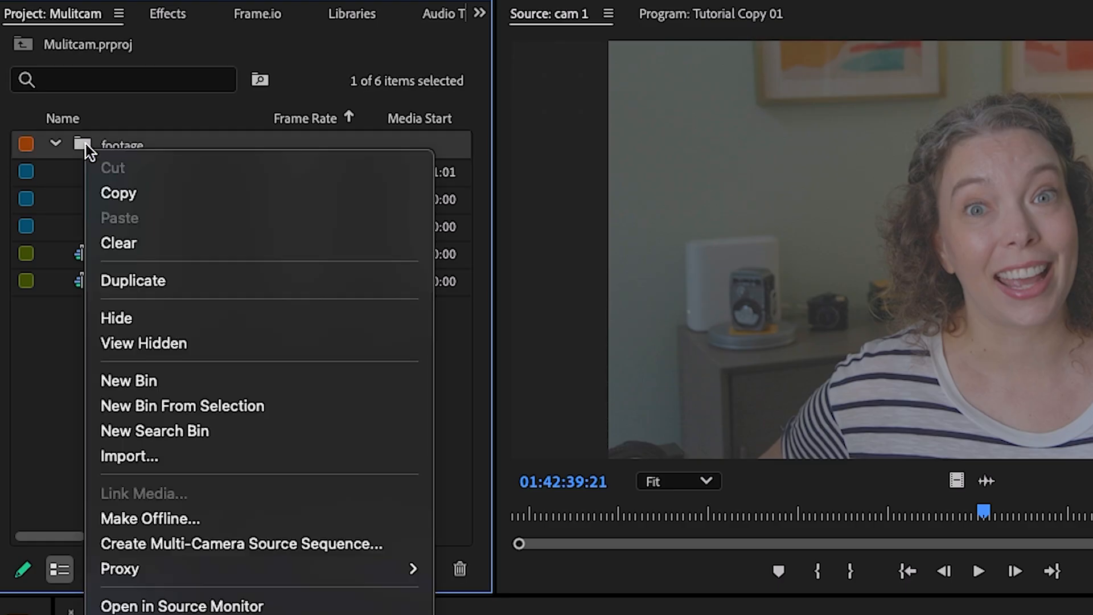
{"action": "left_click", "coordinate": [163, 546]}
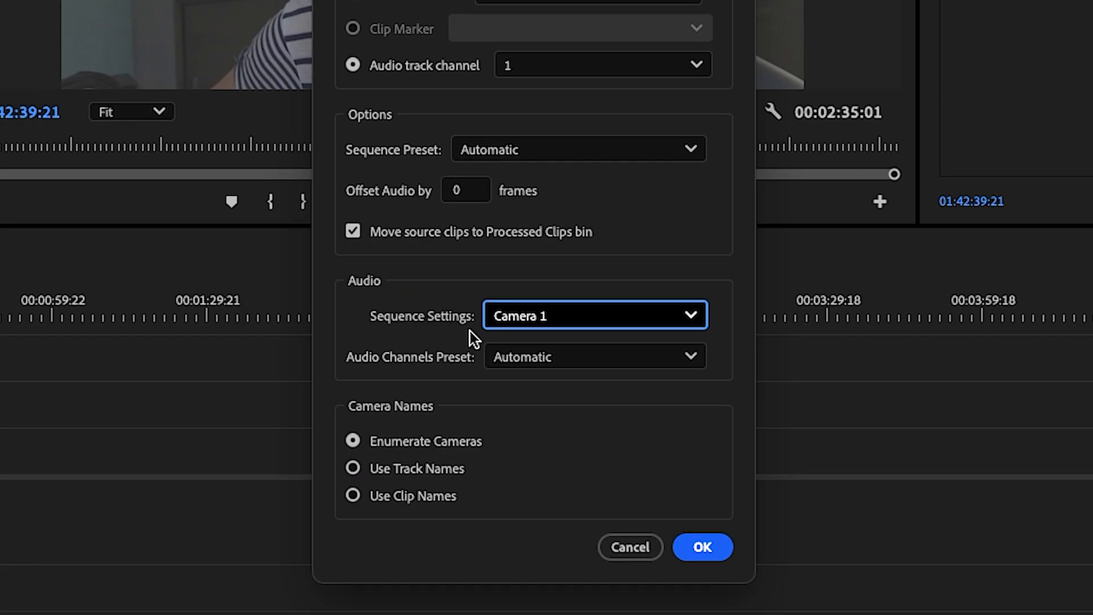
{"action": "left_click", "coordinate": [514, 317]}
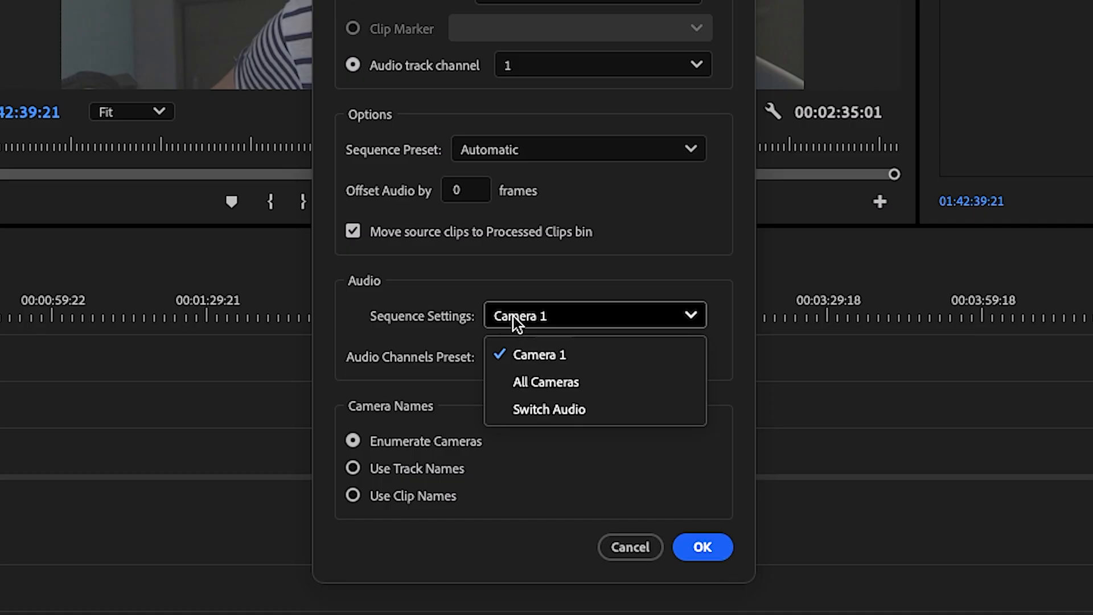
{"action": "left_click", "coordinate": [547, 356]}
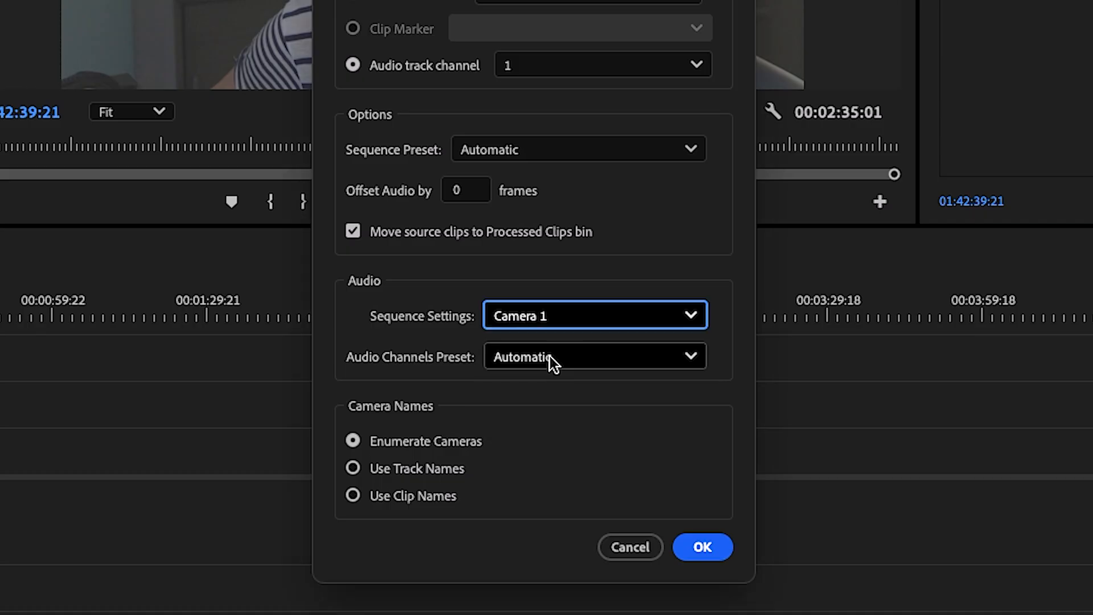
{"action": "left_click", "coordinate": [699, 548]}
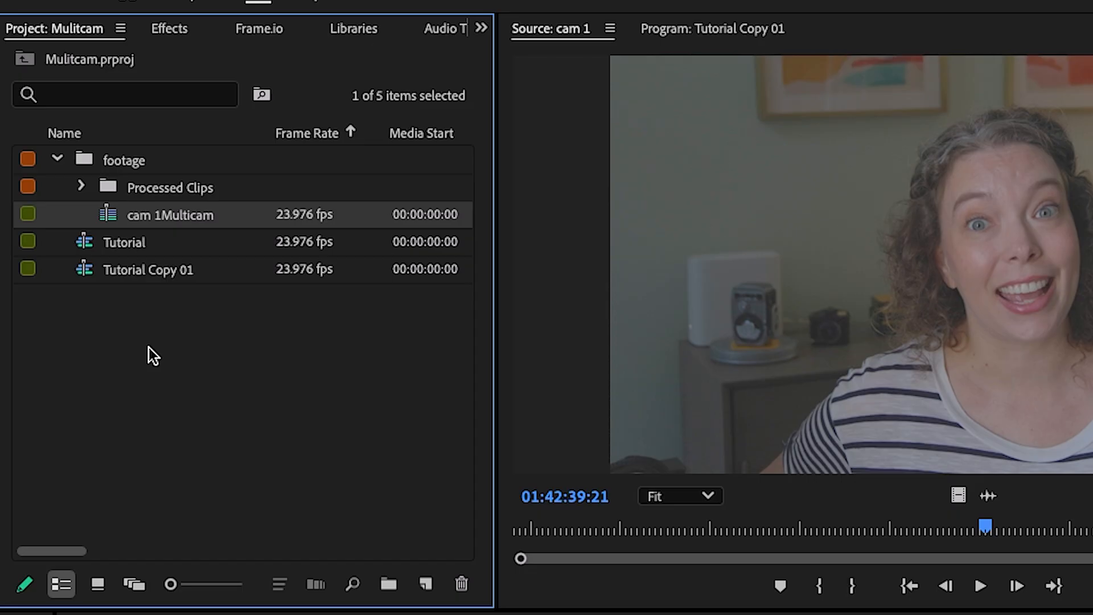
Make a new sequence from the cam 1Multicam clip and scrub its playhead to 00:01:30:02
{"action": "right_click", "coordinate": [108, 210]}
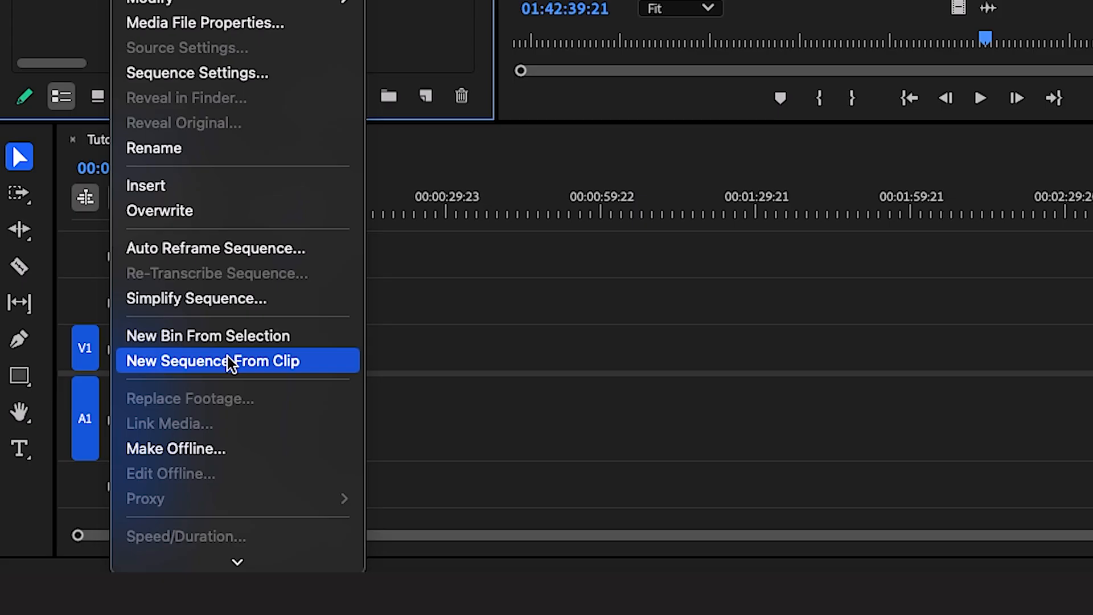
{"action": "left_click", "coordinate": [228, 361]}
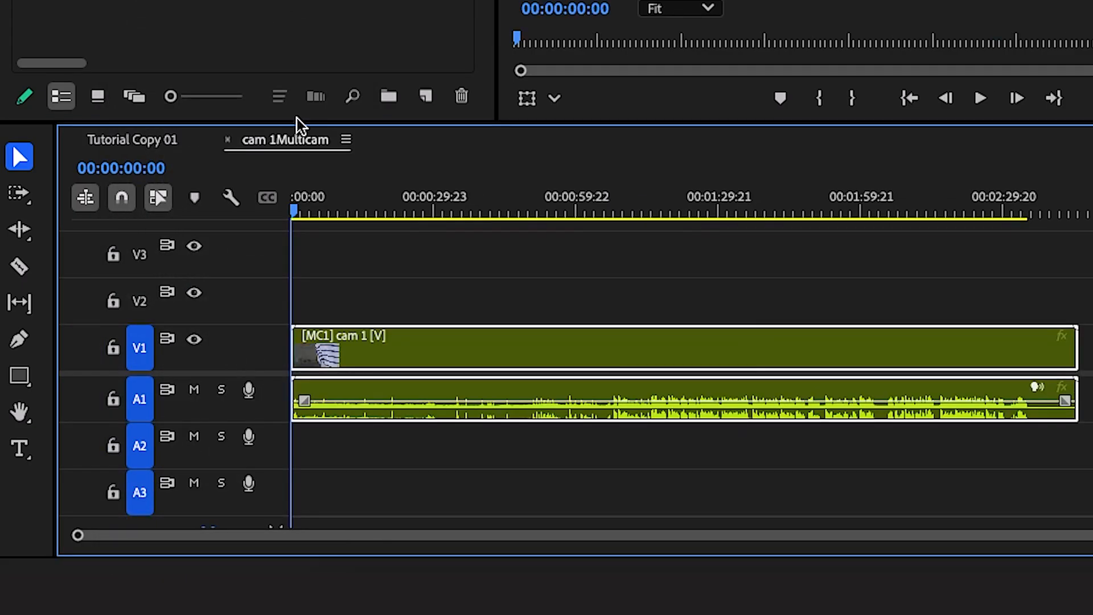
{"action": "left_click_drag", "start_coordinate": [296, 207], "coordinate": [683, 243]}
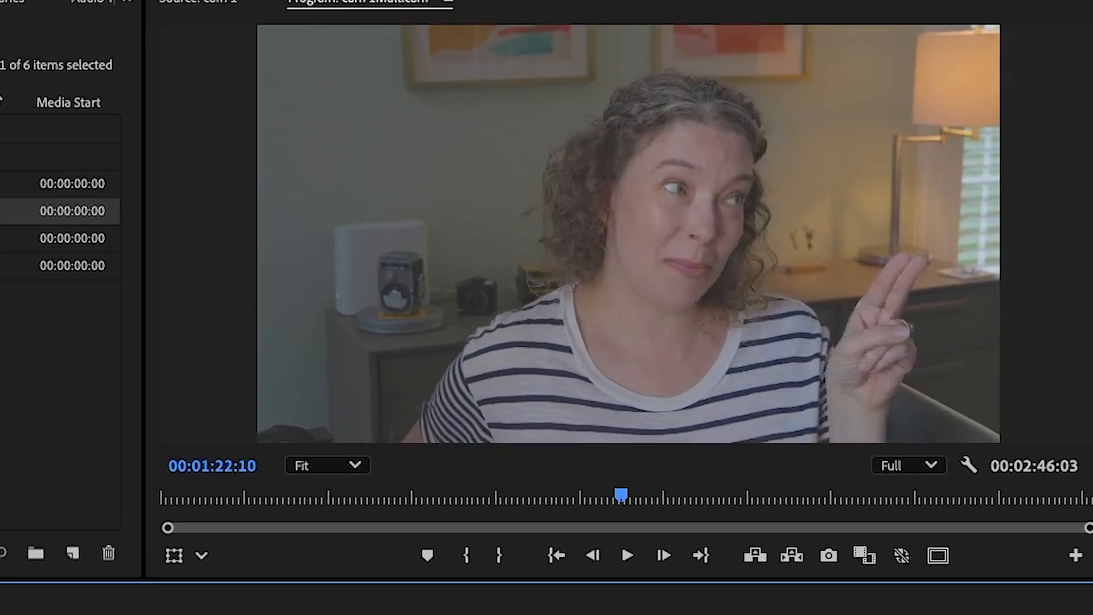
{"action": "left_click_drag", "start_coordinate": [684, 614], "coordinate": [719, 614]}
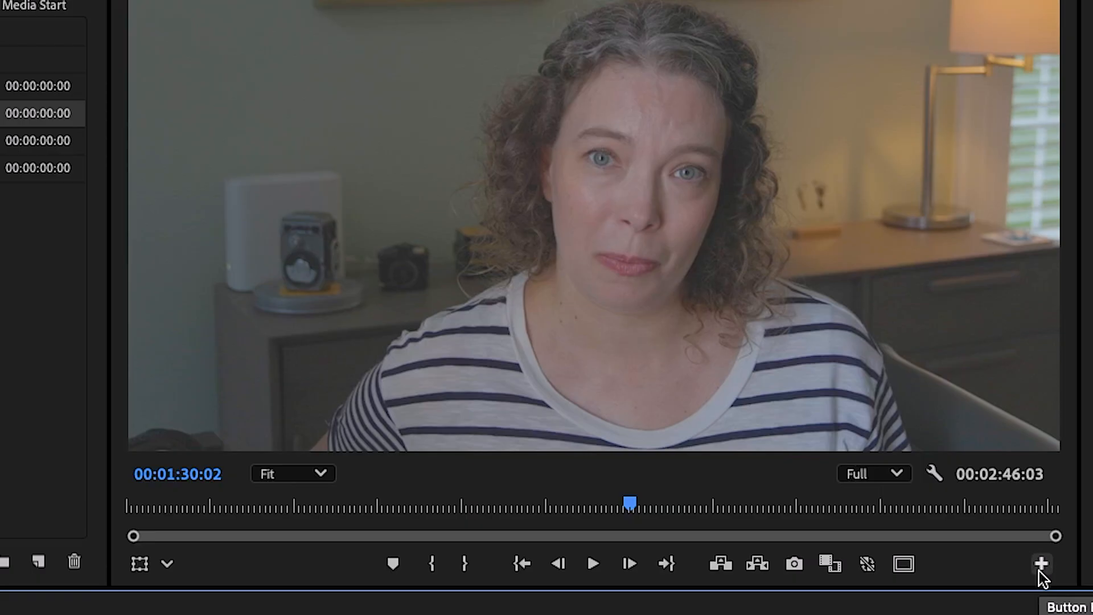
Add the Toggle Multi-Camera View control to the Program monitor's transport controls and turn the multi-camera view on
{"action": "left_click", "coordinate": [1040, 565]}
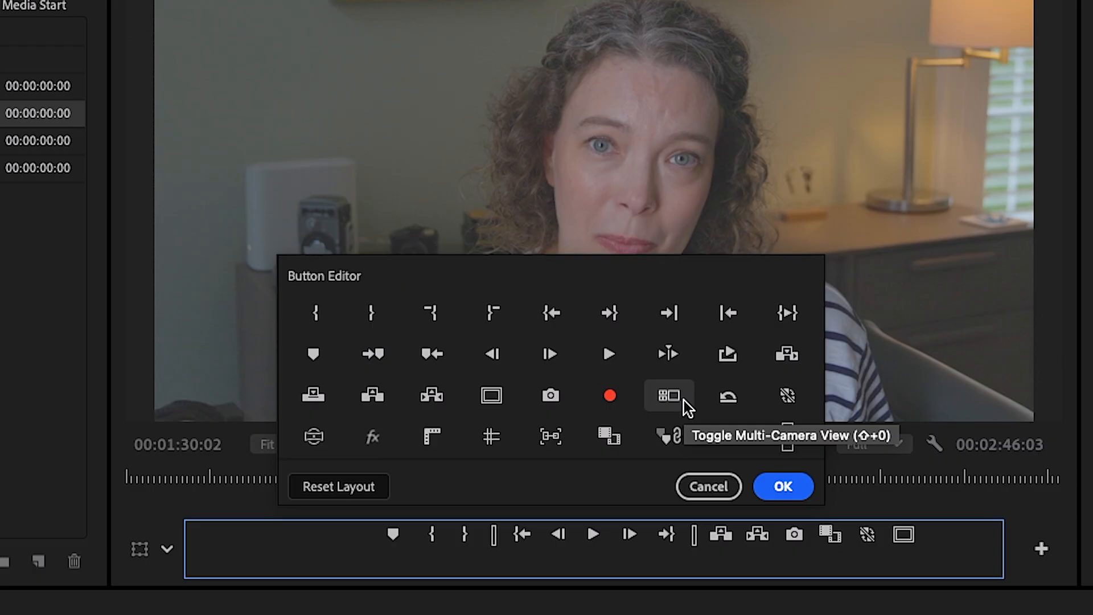
{"action": "left_click_drag", "start_coordinate": [685, 401], "coordinate": [830, 535]}
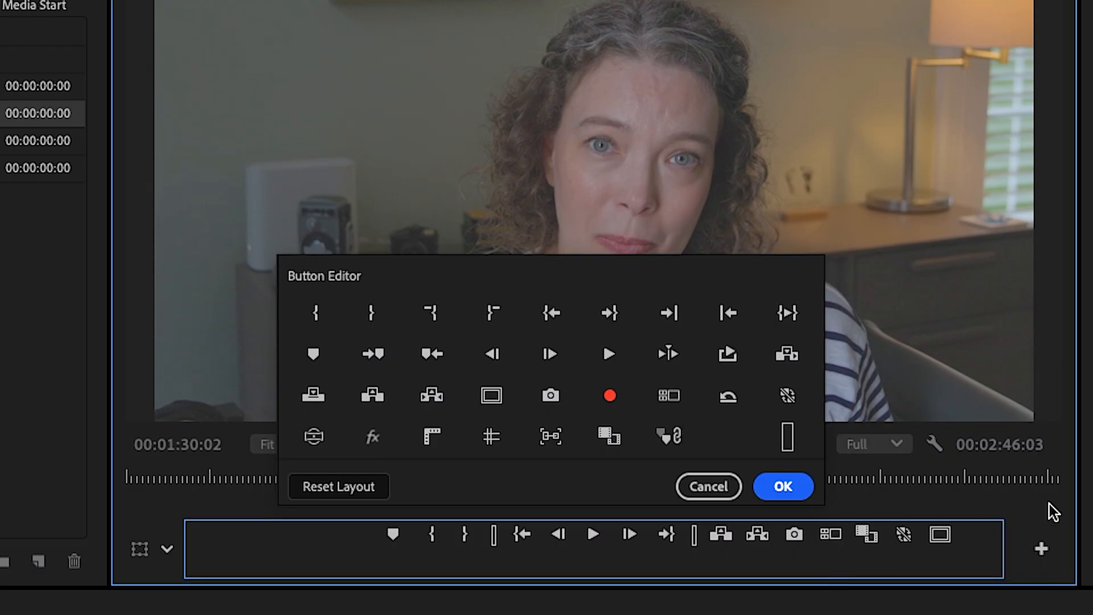
{"action": "left_click", "coordinate": [783, 487]}
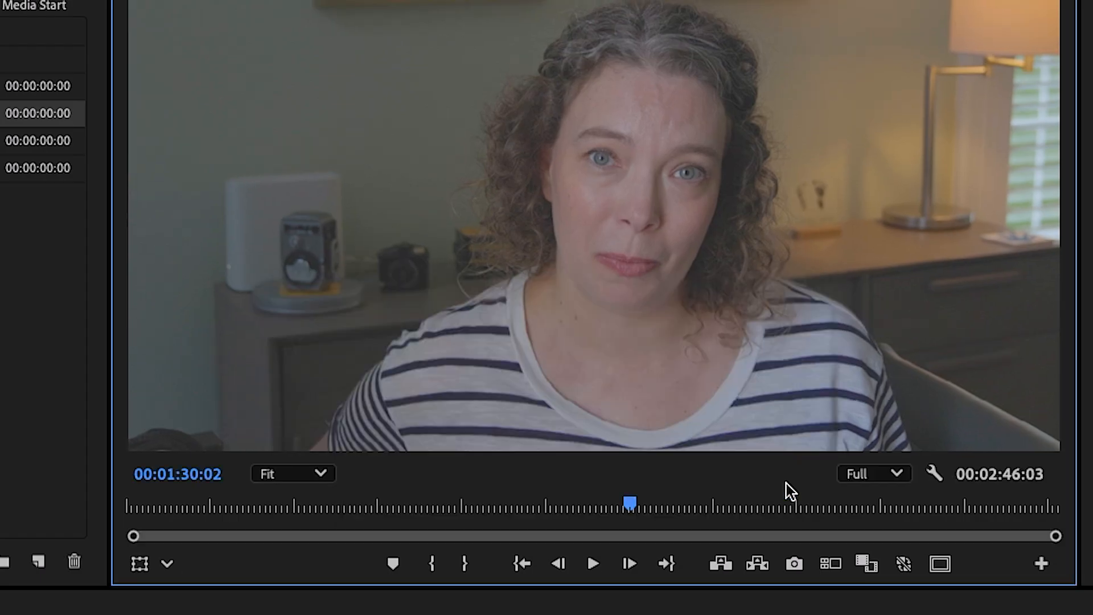
{"action": "left_click", "coordinate": [830, 565]}
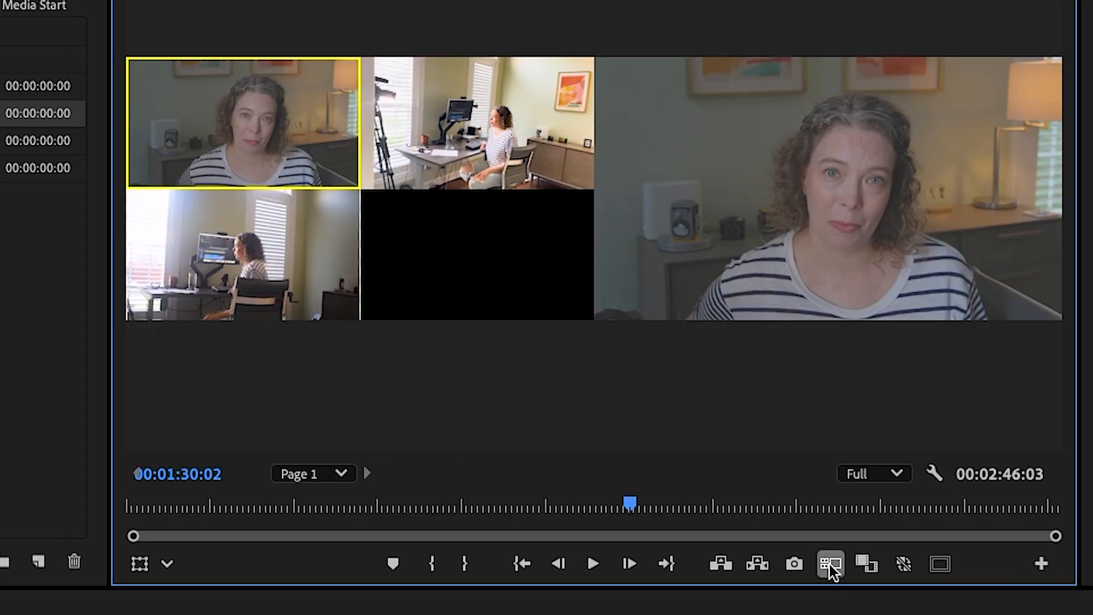
Enlarge the Program monitor on both sides and downward, and scrub the sequence to 00:01:16:10
{"action": "left_click_drag", "start_coordinate": [108, 308], "coordinate": [0, 310]}
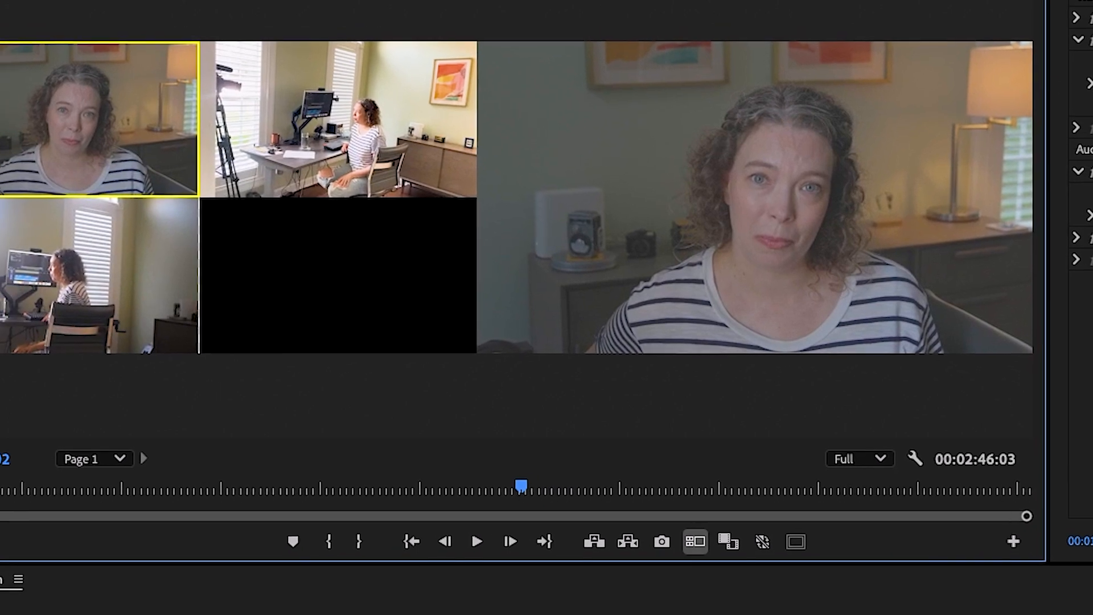
{"action": "left_click_drag", "start_coordinate": [1039, 281], "coordinate": [1092, 284]}
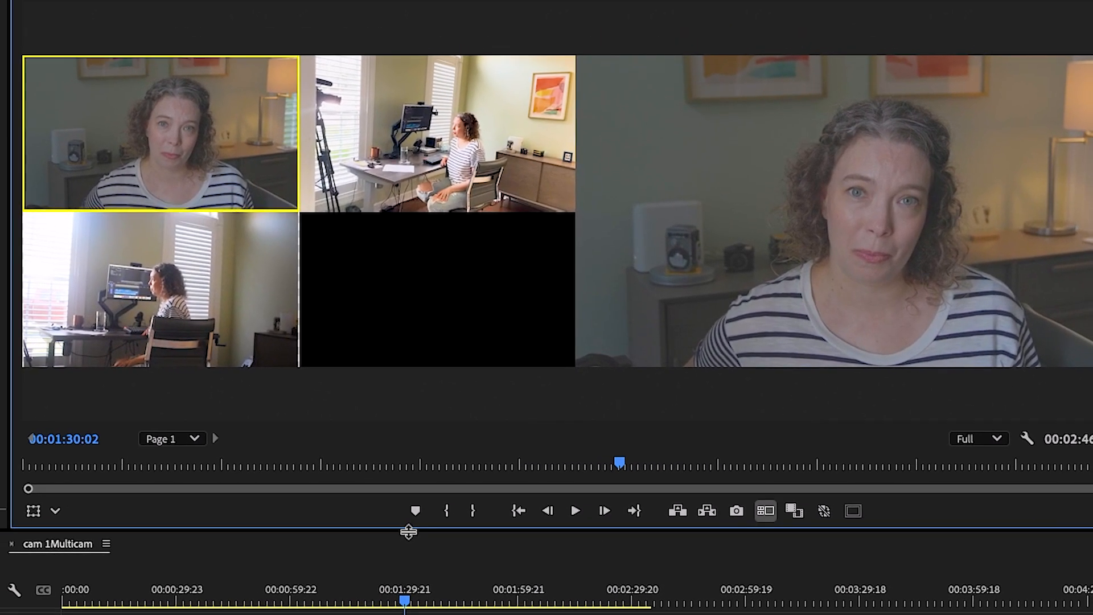
{"action": "left_click_drag", "start_coordinate": [410, 529], "coordinate": [410, 550]}
{"action": "left_click_drag", "start_coordinate": [407, 614], "coordinate": [354, 613]}
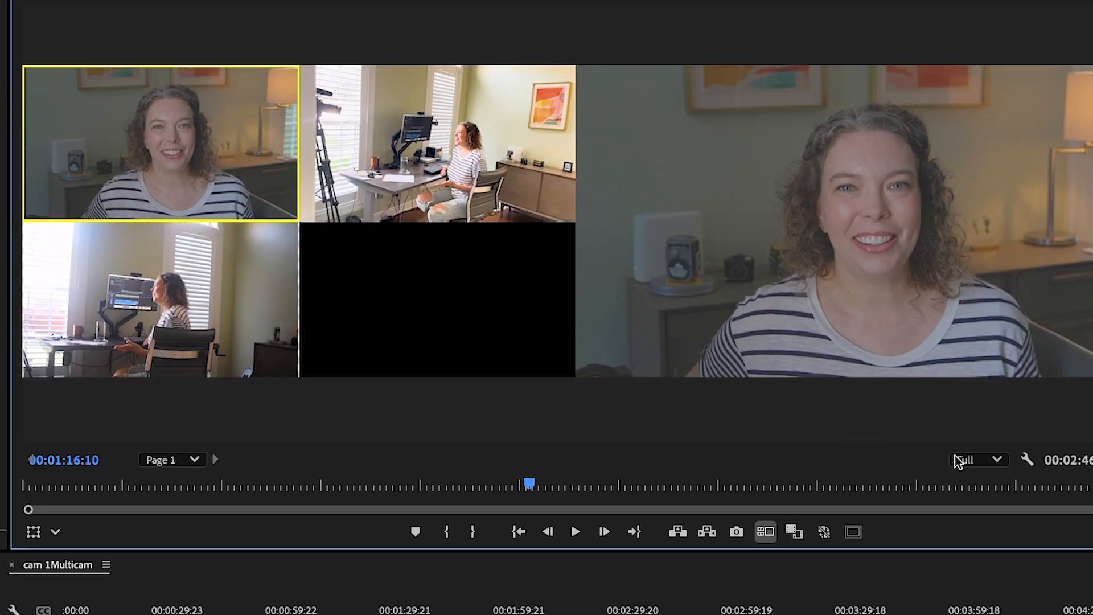
Review the camera order and on/off states in the Edit Cameras settings and accept them as they are
{"action": "left_click", "coordinate": [1026, 460]}
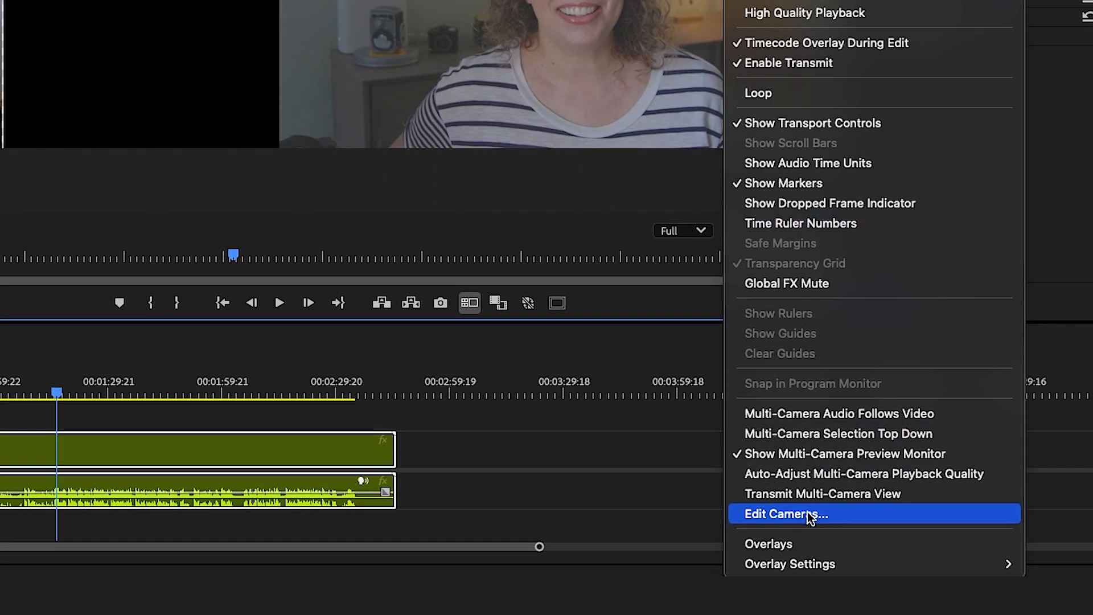
{"action": "left_click", "coordinate": [810, 514]}
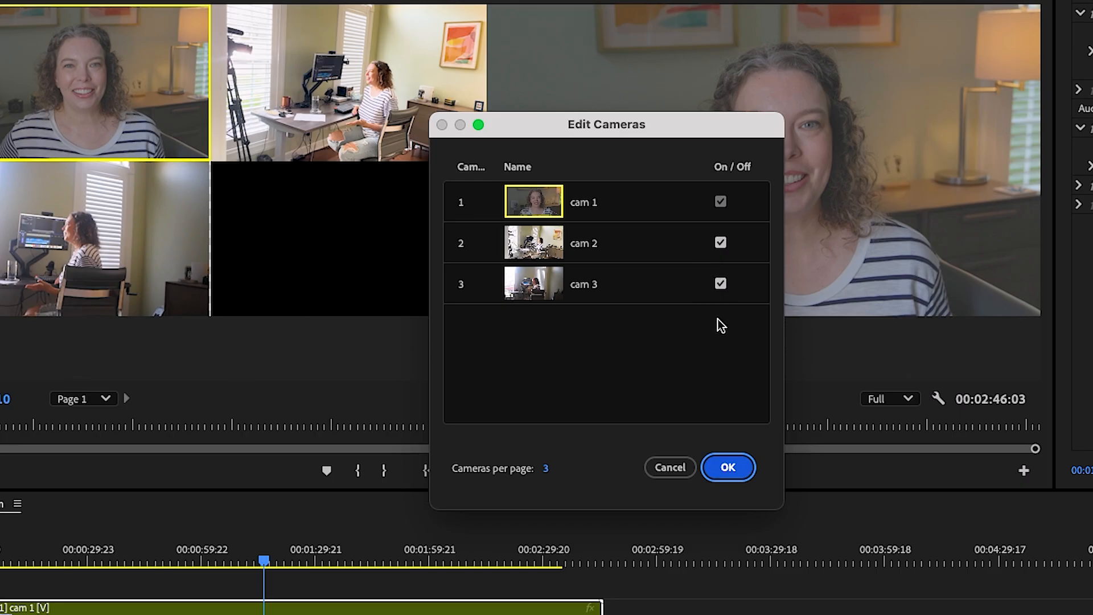
{"action": "left_click", "coordinate": [729, 468]}
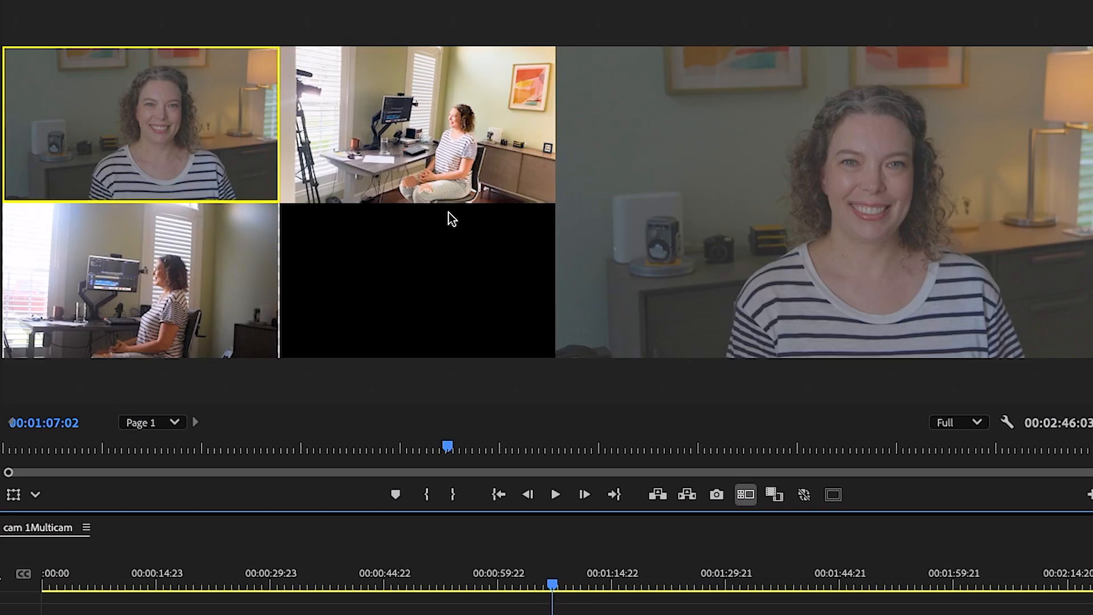
With playback stopped, try switching the whole multicam clip between the cam 1, cam 2 and cam 3 angles, and preview cam 2 at 00:01:11:18
{"action": "left_click", "coordinate": [391, 110]}
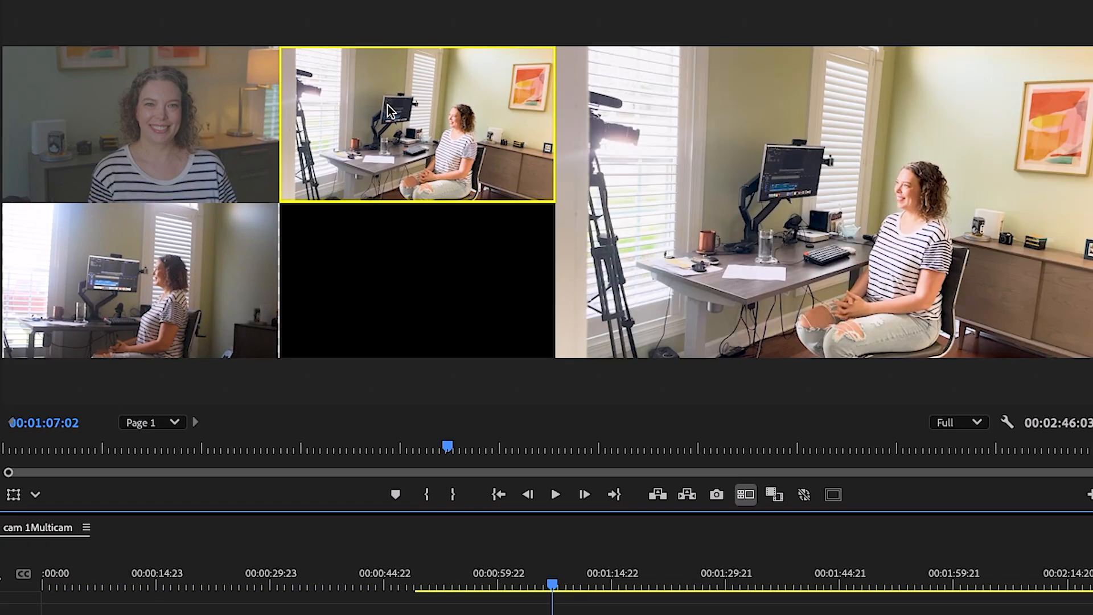
{"action": "left_click", "coordinate": [135, 288]}
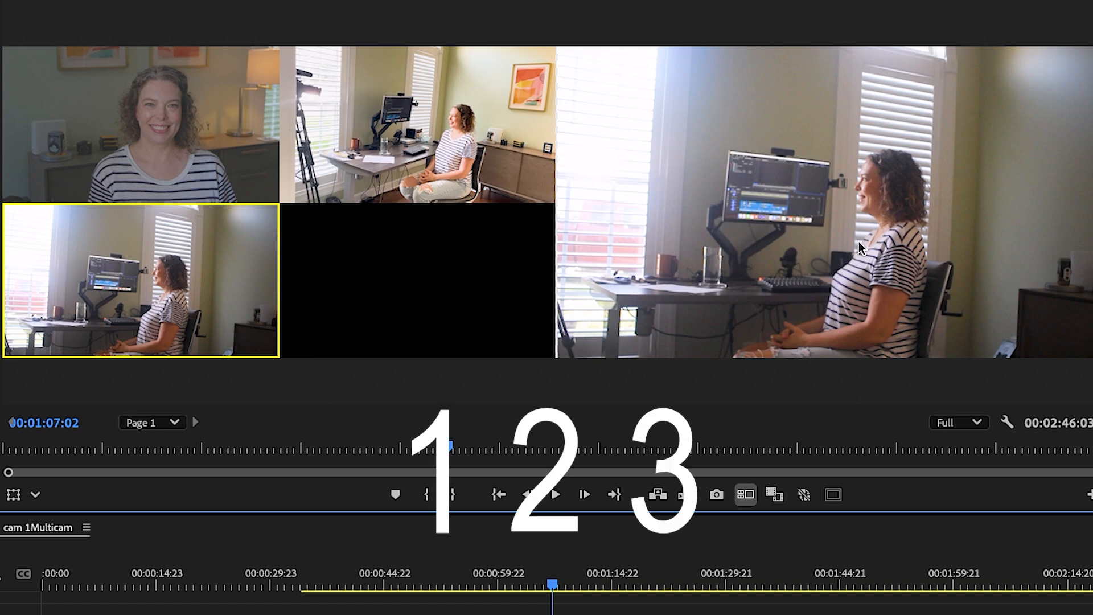
{"action": "key", "text": "1"}
{"action": "key", "text": "2"}
{"action": "key", "text": "3"}
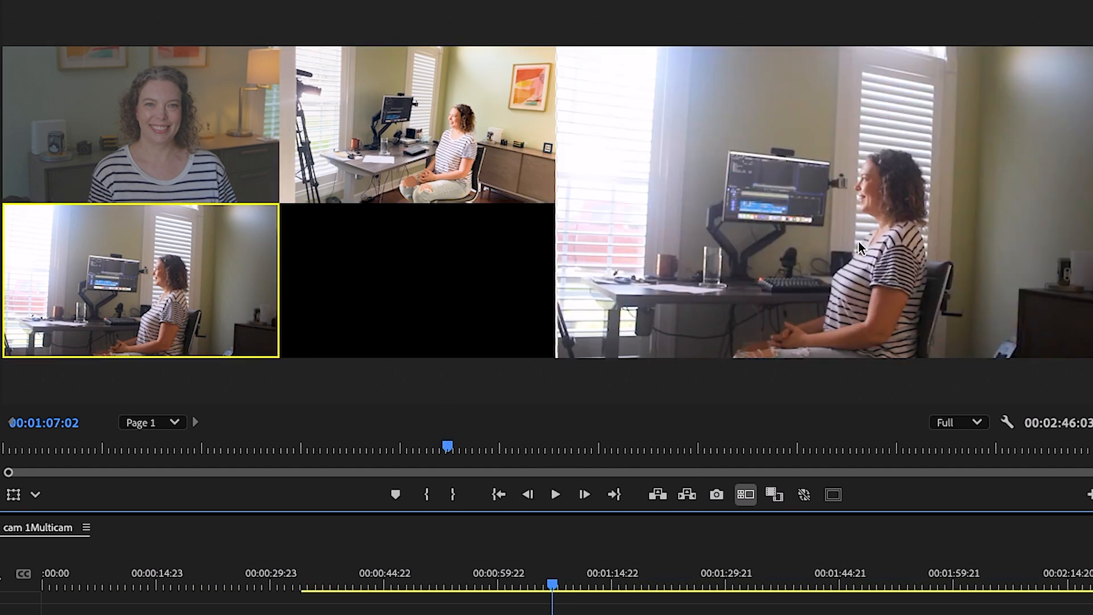
{"action": "key", "text": "1"}
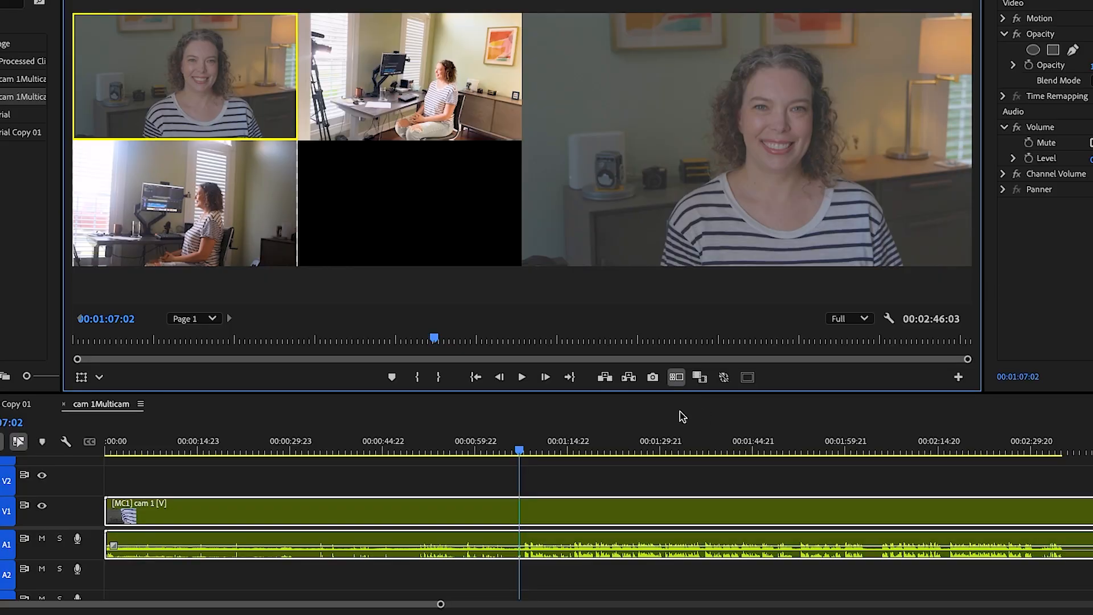
{"action": "key", "text": "2"}
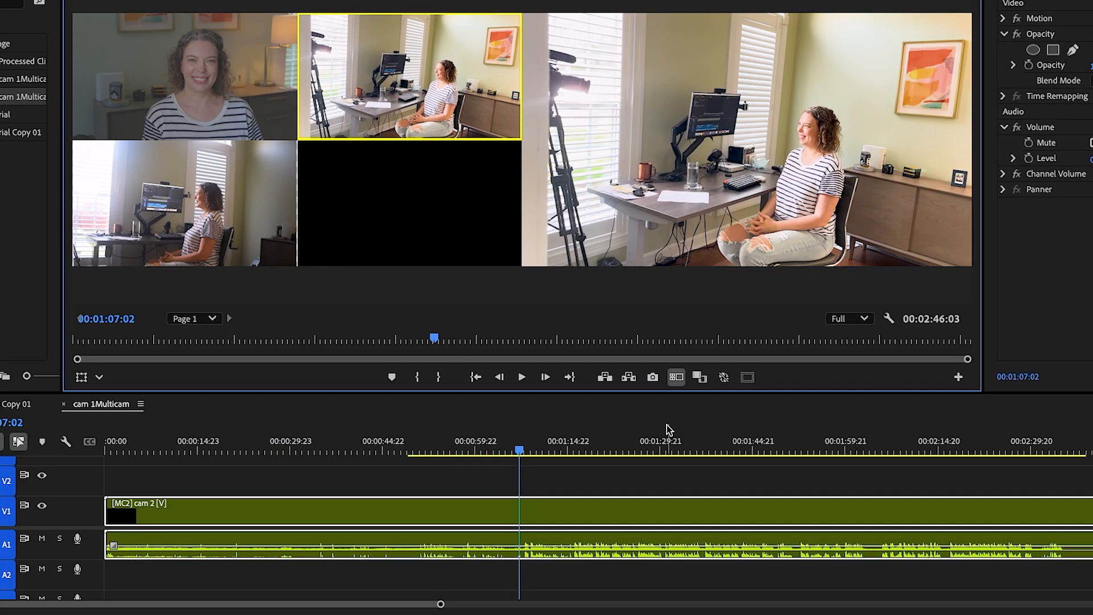
{"action": "left_click", "coordinate": [549, 450]}
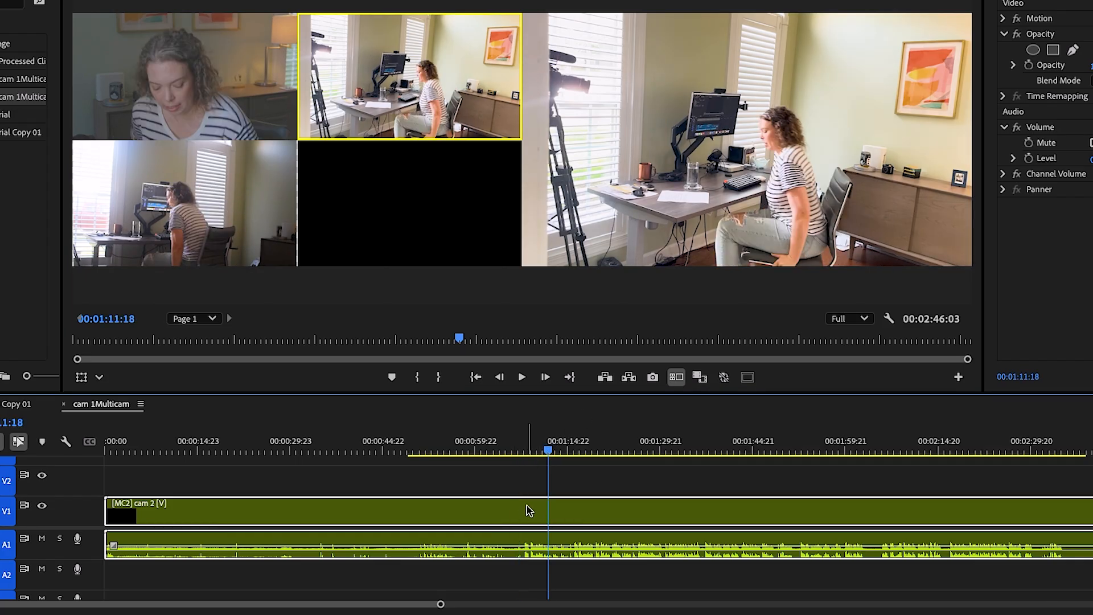
Starting on cam 1 at 00:01:07:05, cut live during playback to cam 2, cam 3 and back to cam 1, and check the resulting segments
{"action": "left_click", "coordinate": [520, 450]}
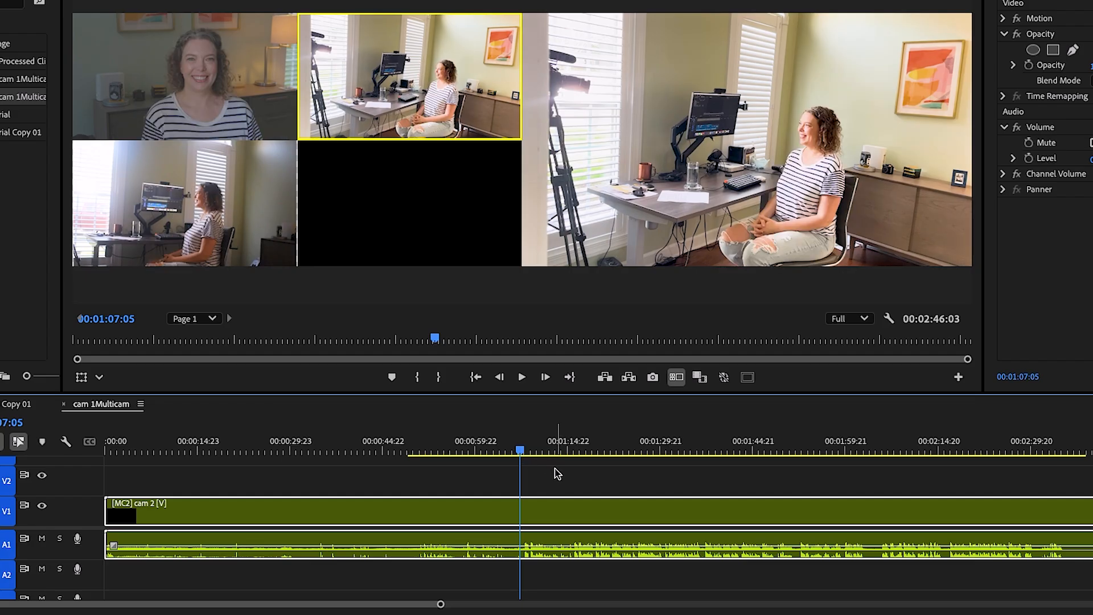
{"action": "key", "text": "1"}
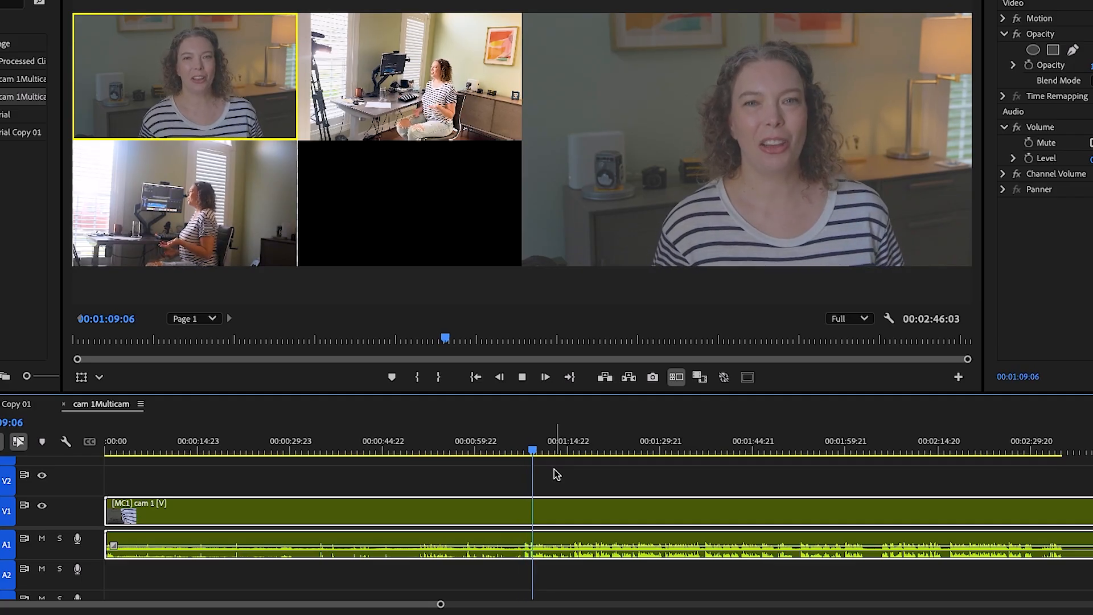
{"action": "key", "text": "2"}
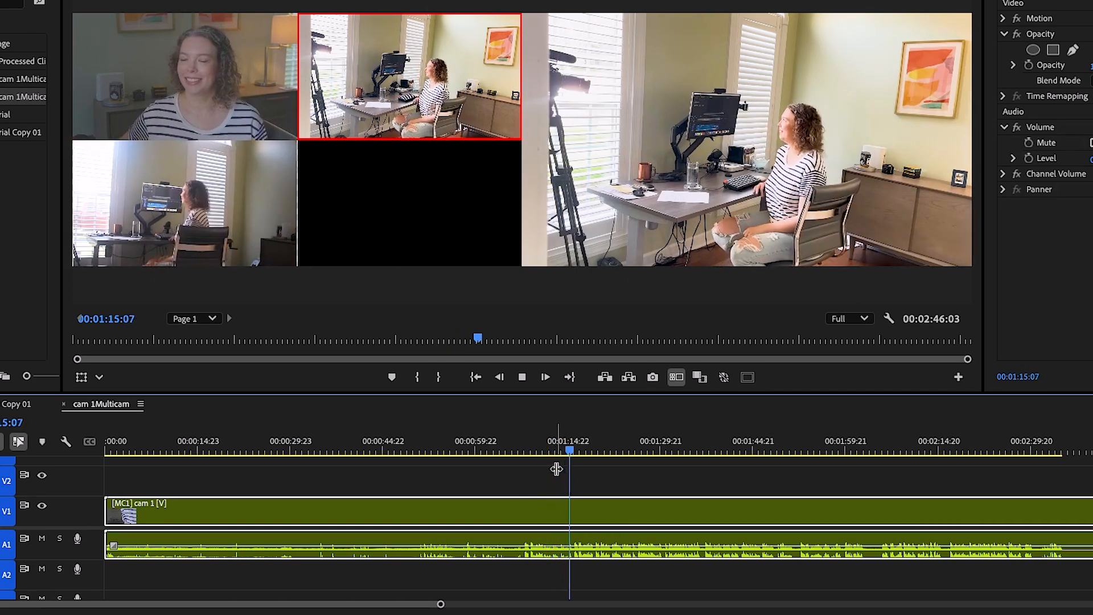
{"action": "key", "text": "3"}
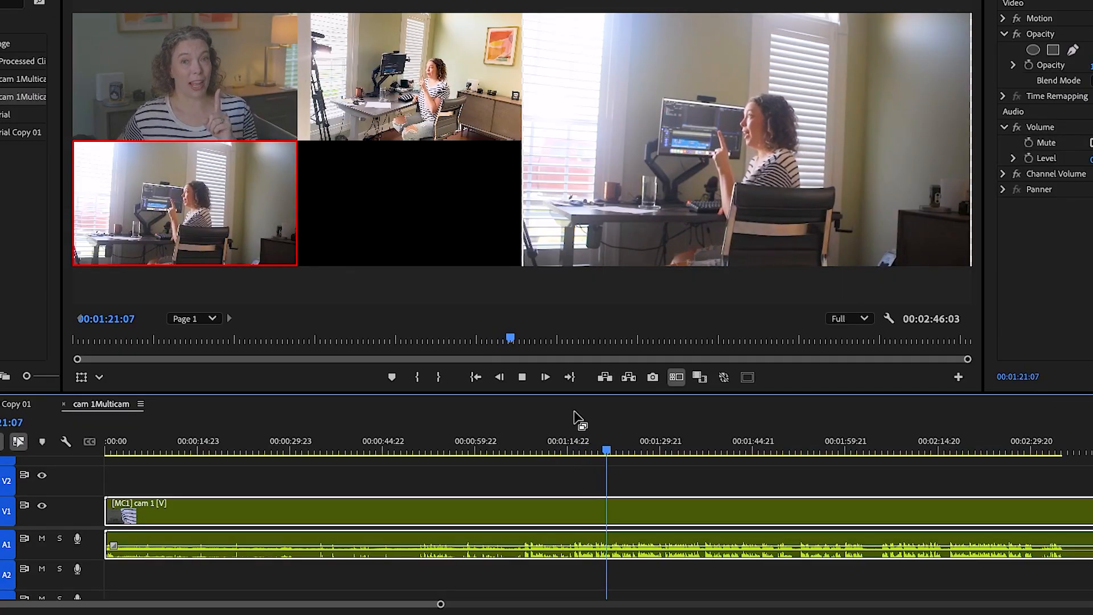
{"action": "key", "text": "1"}
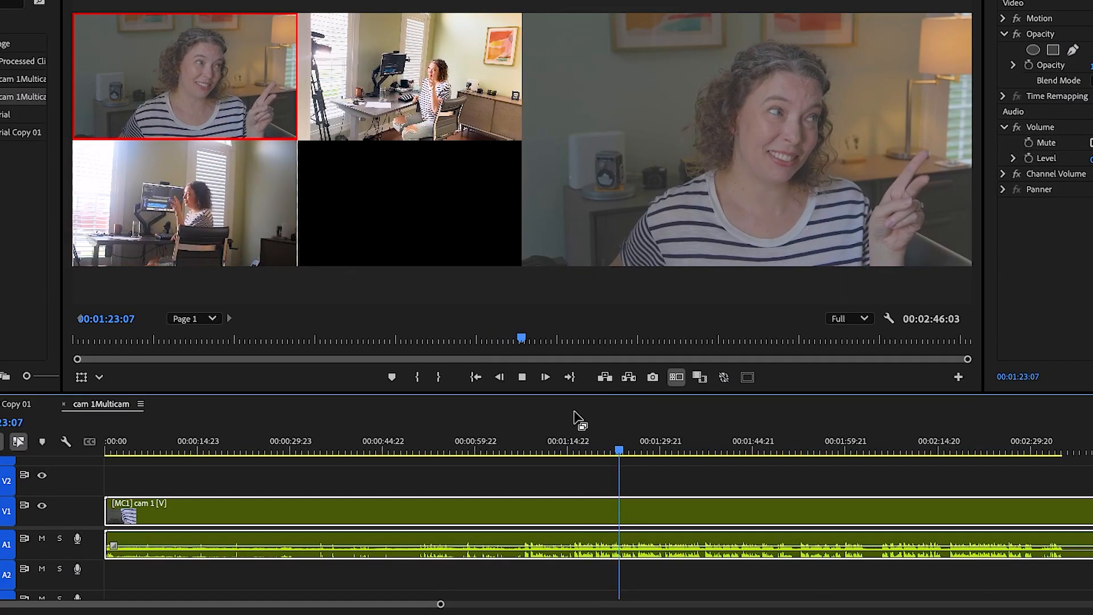
{"action": "key", "text": "space"}
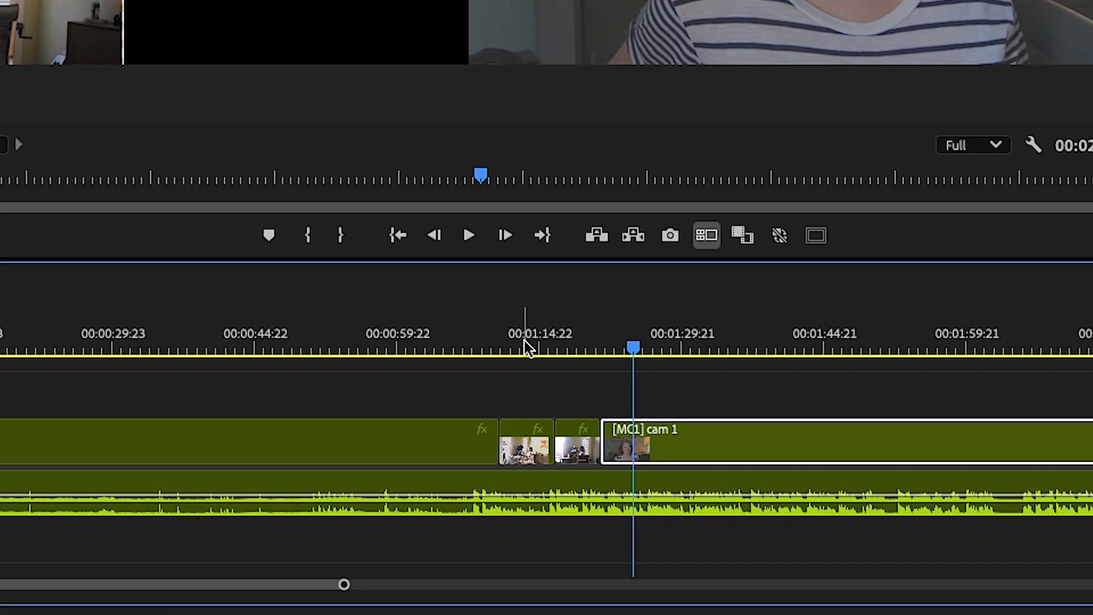
{"action": "left_click", "coordinate": [524, 342]}
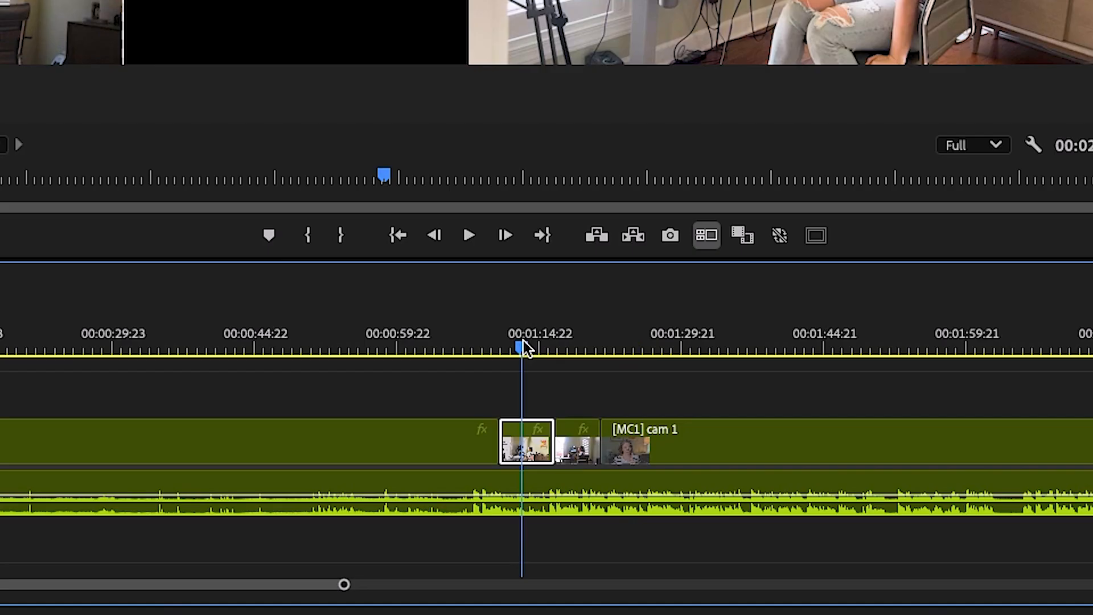
{"action": "left_click", "coordinate": [574, 342]}
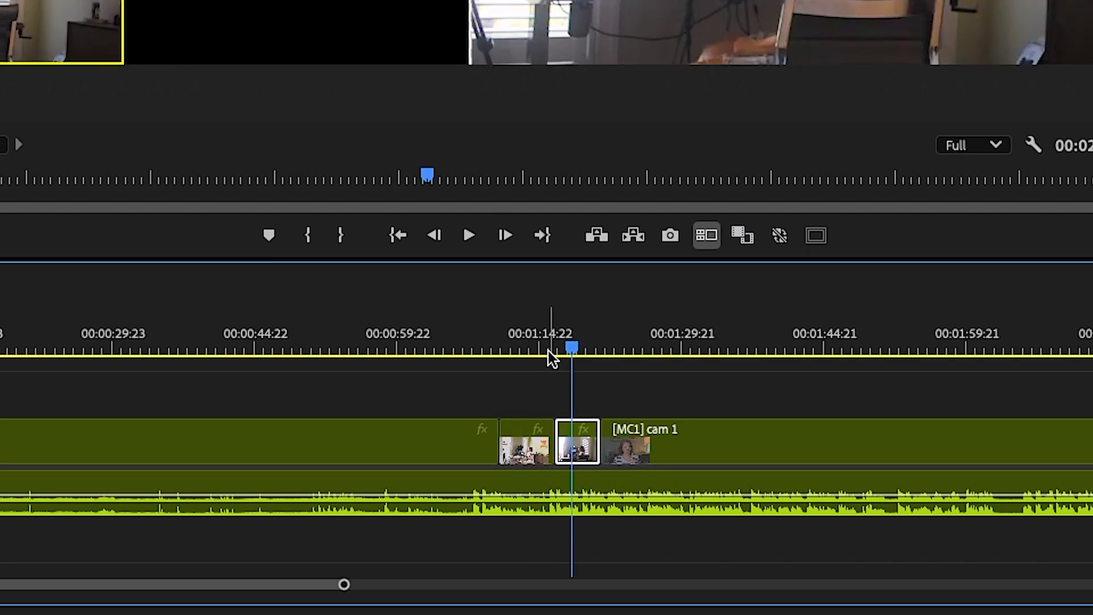
Roll the cut between the opening cam 1 segment and the cam 2 segment about two seconds later, and return to the Selection tool
{"action": "left_click", "coordinate": [467, 343]}
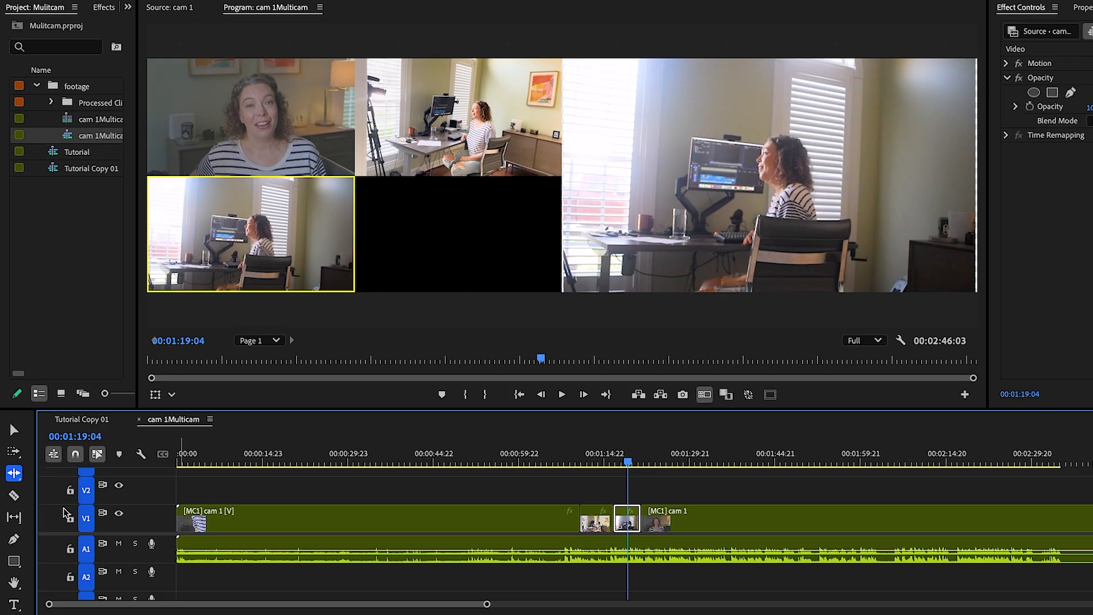
{"action": "left_click", "coordinate": [14, 480]}
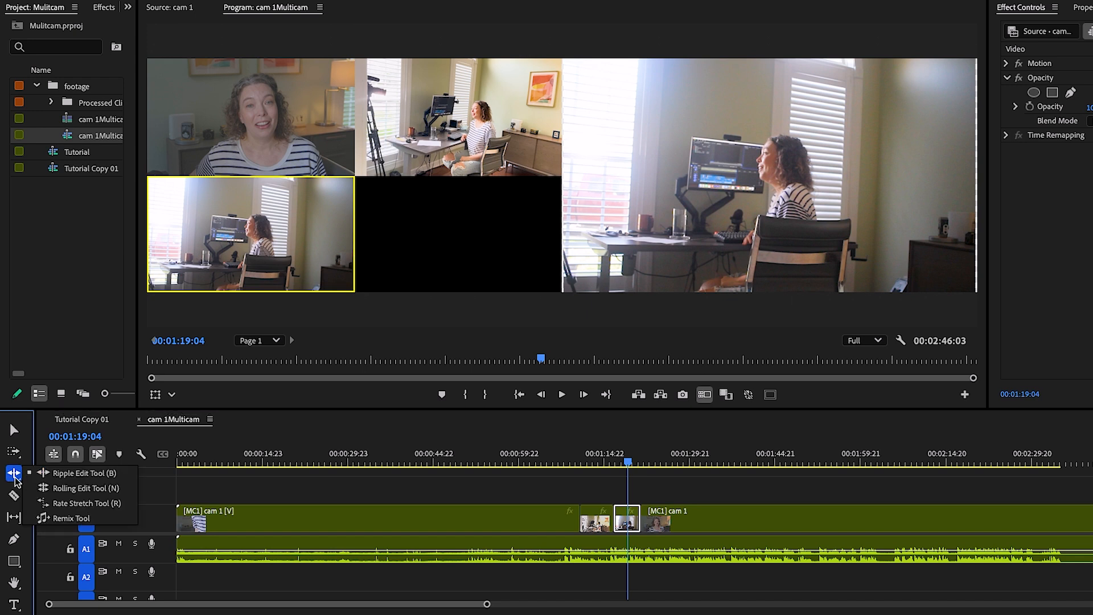
{"action": "left_click", "coordinate": [104, 489]}
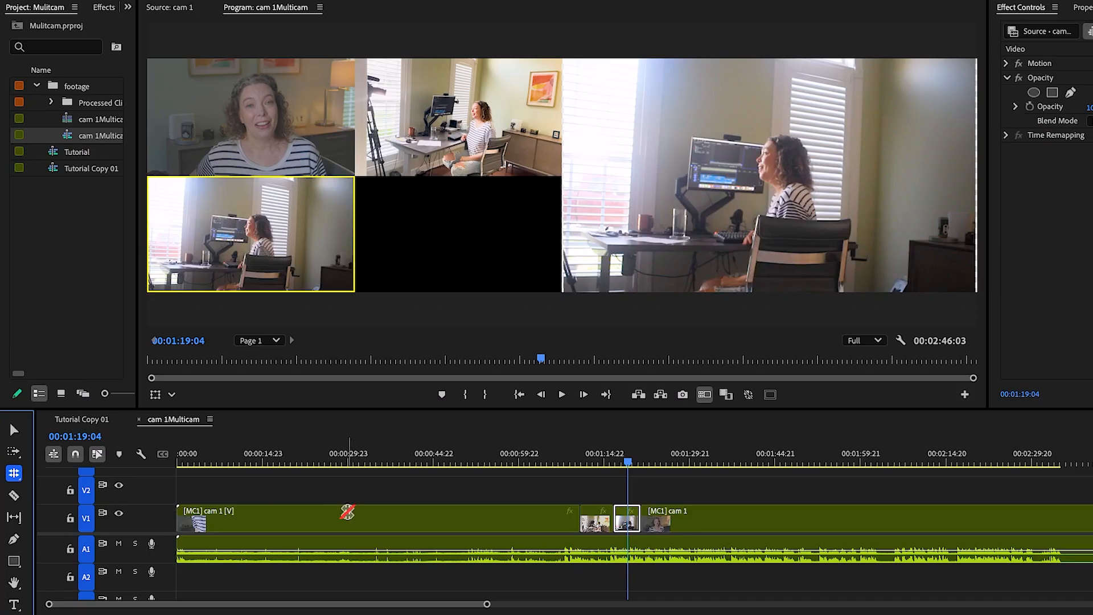
{"action": "mouse_move", "coordinate": [580, 515]}
{"action": "left_mouse_down"}
{"action": "mouse_move", "coordinate": [564, 519]}
{"action": "mouse_move", "coordinate": [593, 516]}
{"action": "left_mouse_up"}
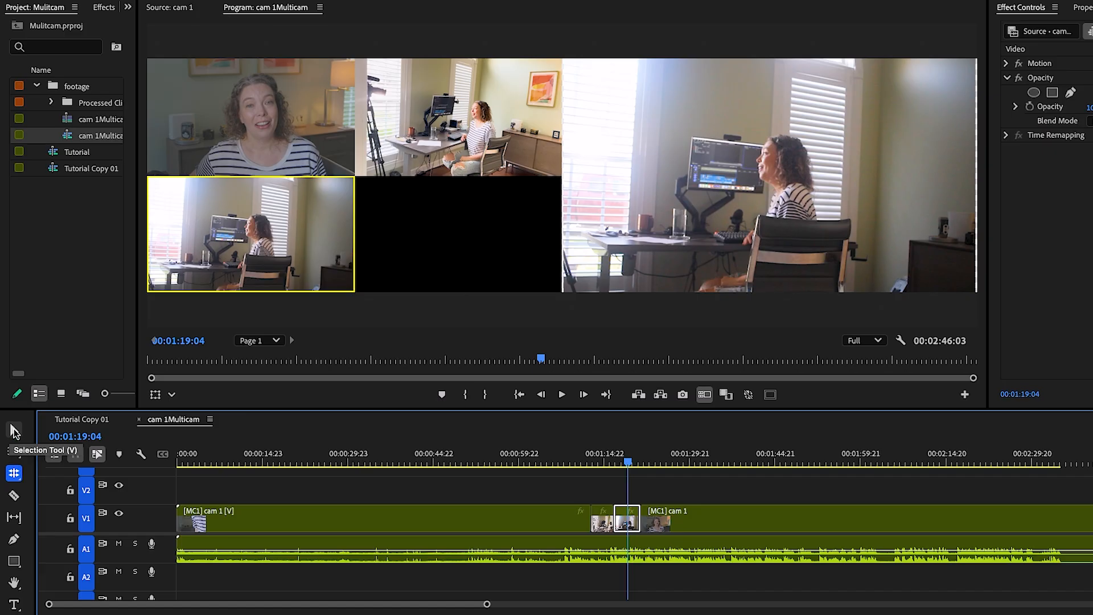
{"action": "left_click", "coordinate": [14, 431]}
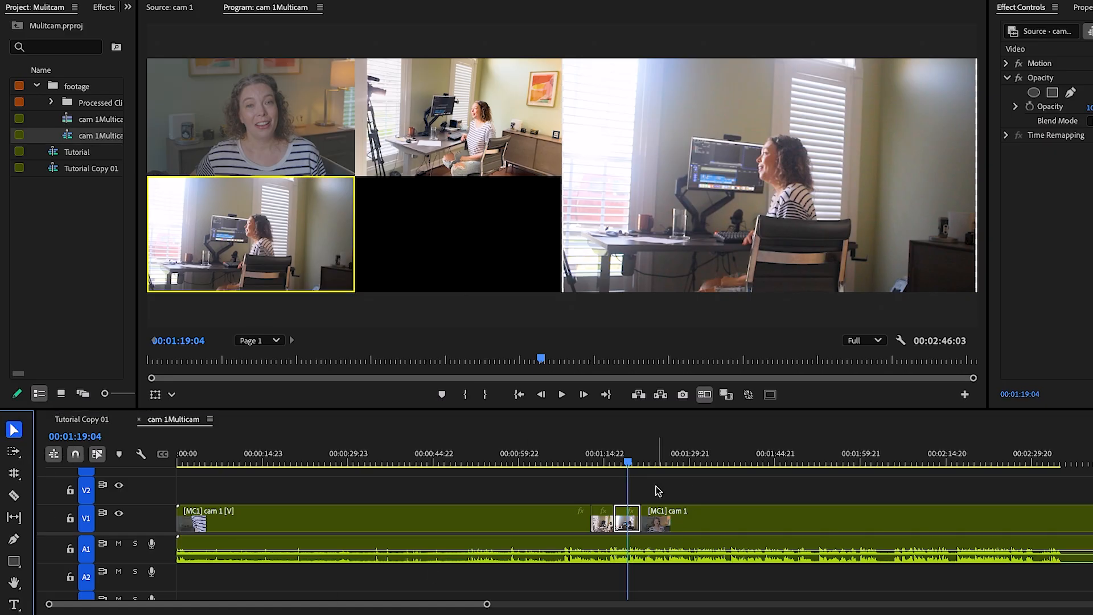
Switch the cam 3 segment at 00:01:19:04 to the cam 1 angle, and check the frames at 00:01:14:06 and 00:01:19:16
{"action": "left_click", "coordinate": [628, 522]}
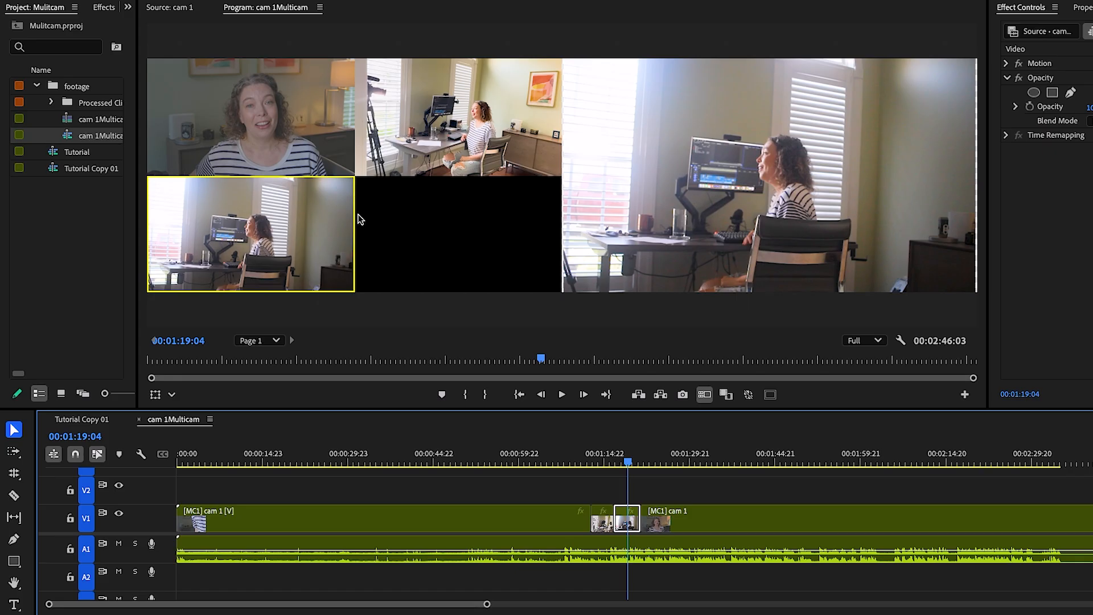
{"action": "left_click", "coordinate": [270, 105]}
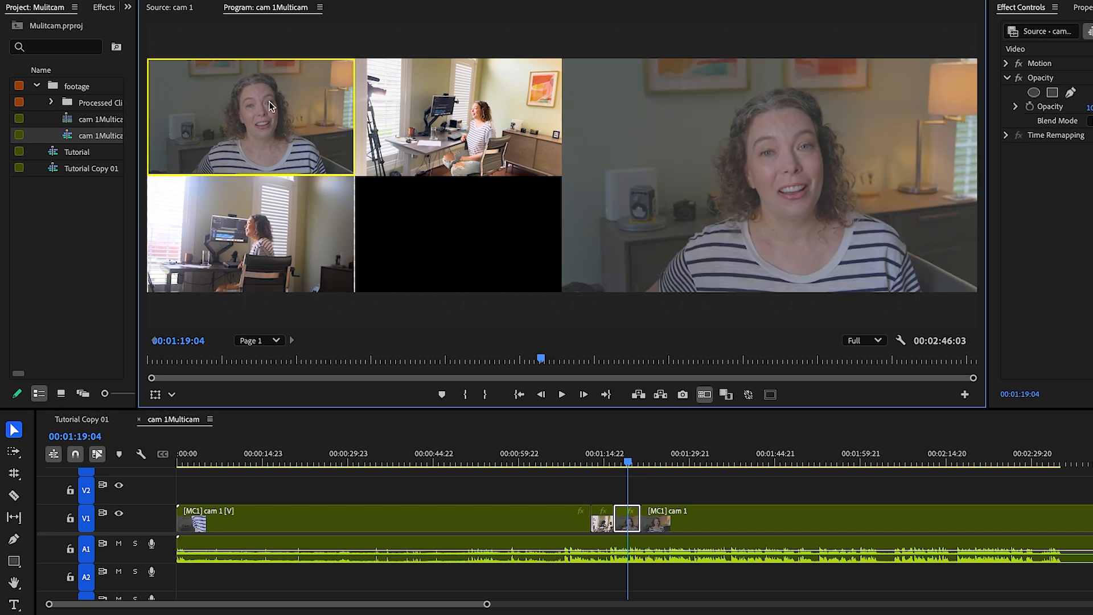
{"action": "left_click", "coordinate": [603, 467]}
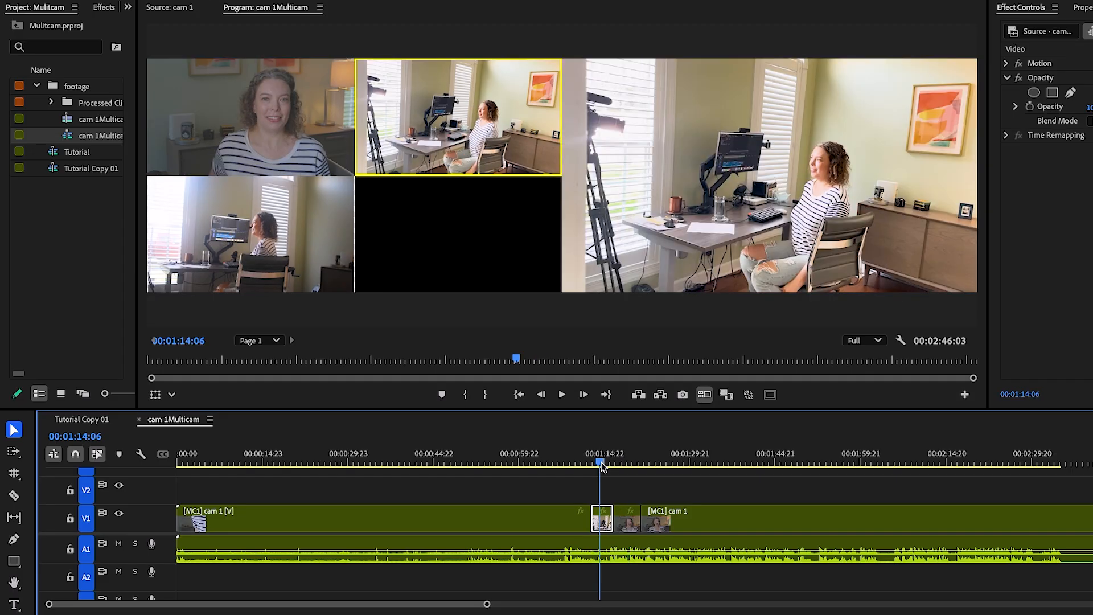
{"action": "left_click", "coordinate": [632, 464]}
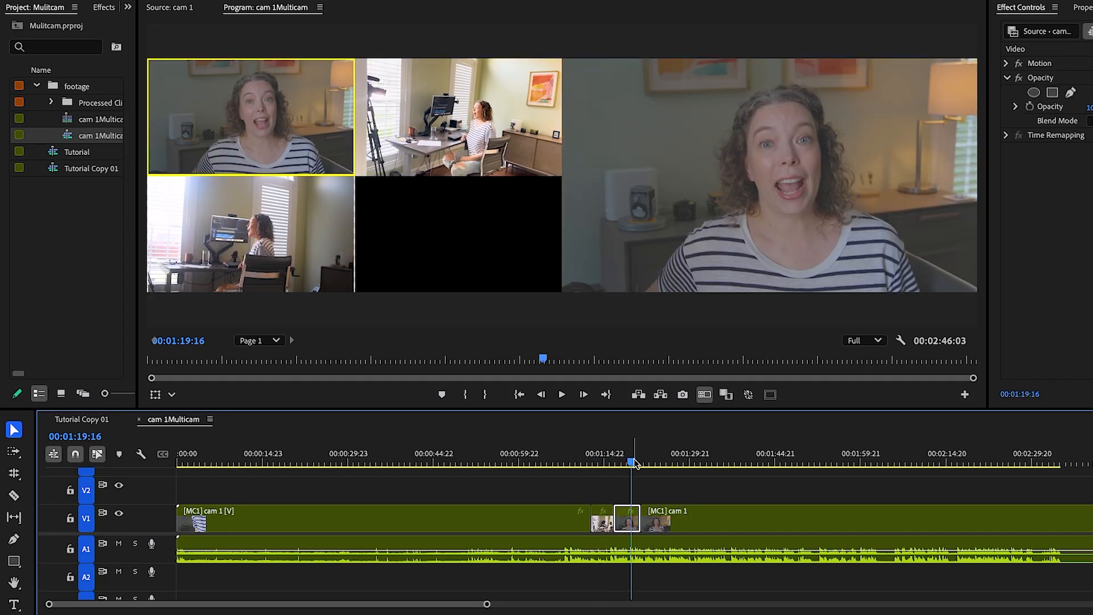